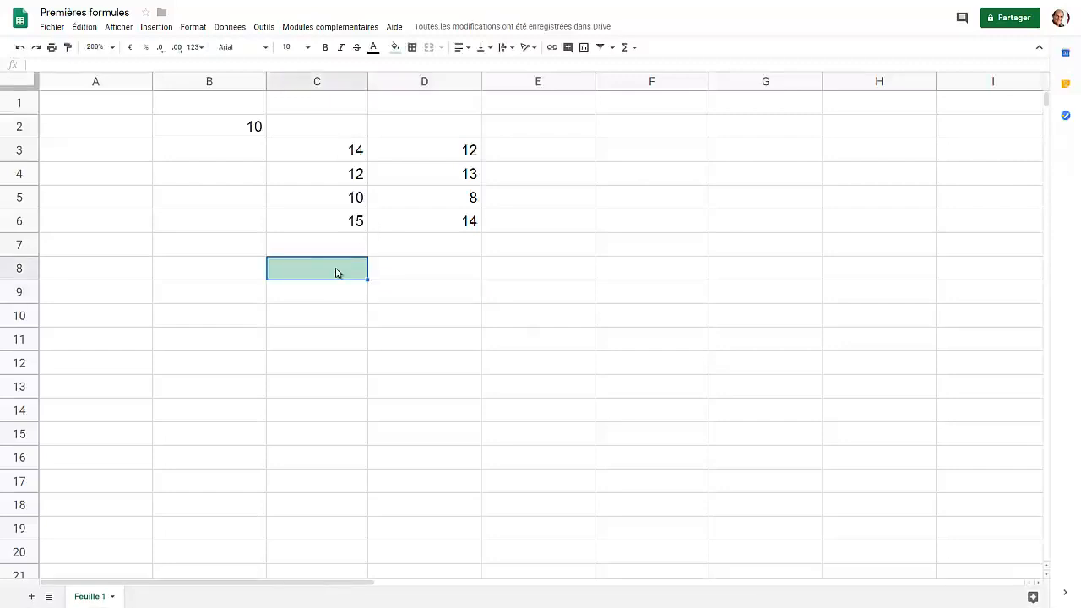
Enter a SOMME formula in cell C8 that adds the range C3:C6
type("=")
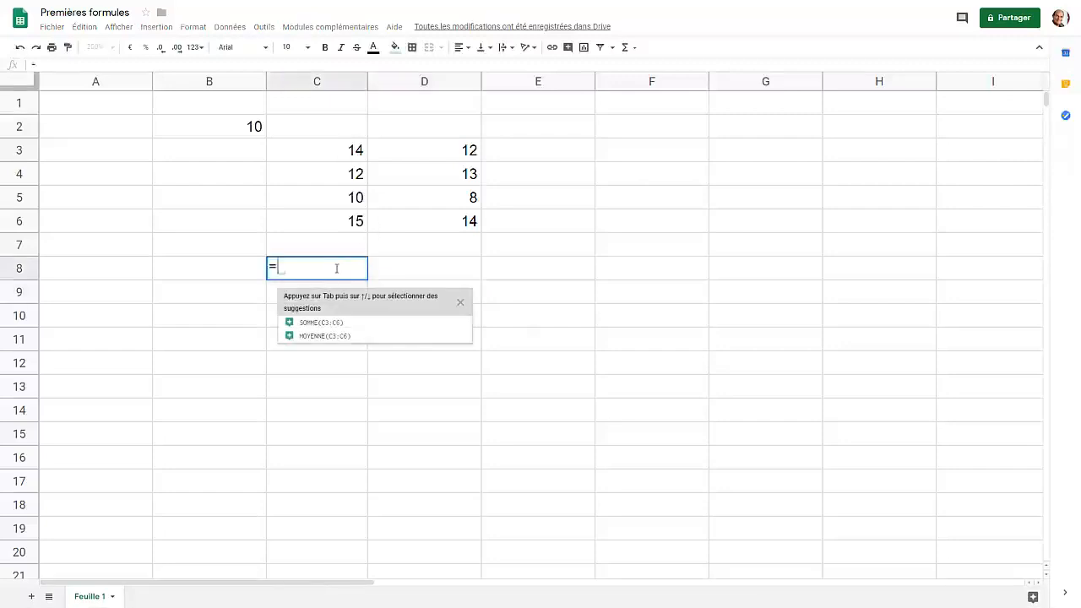
left_click(626, 47)
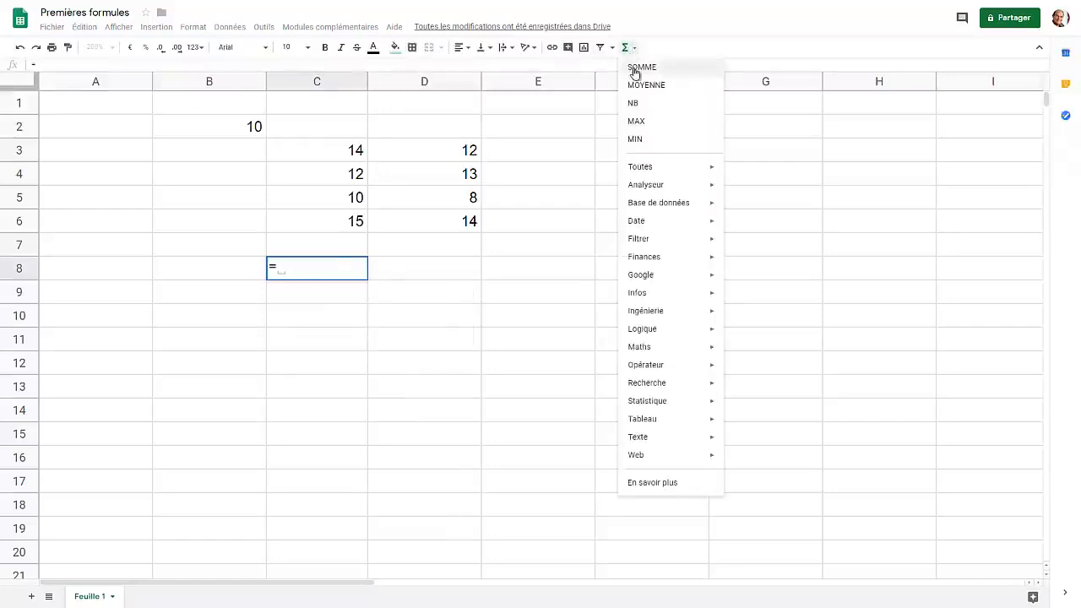
left_click(631, 67)
left_click_drag(358, 150, 358, 222)
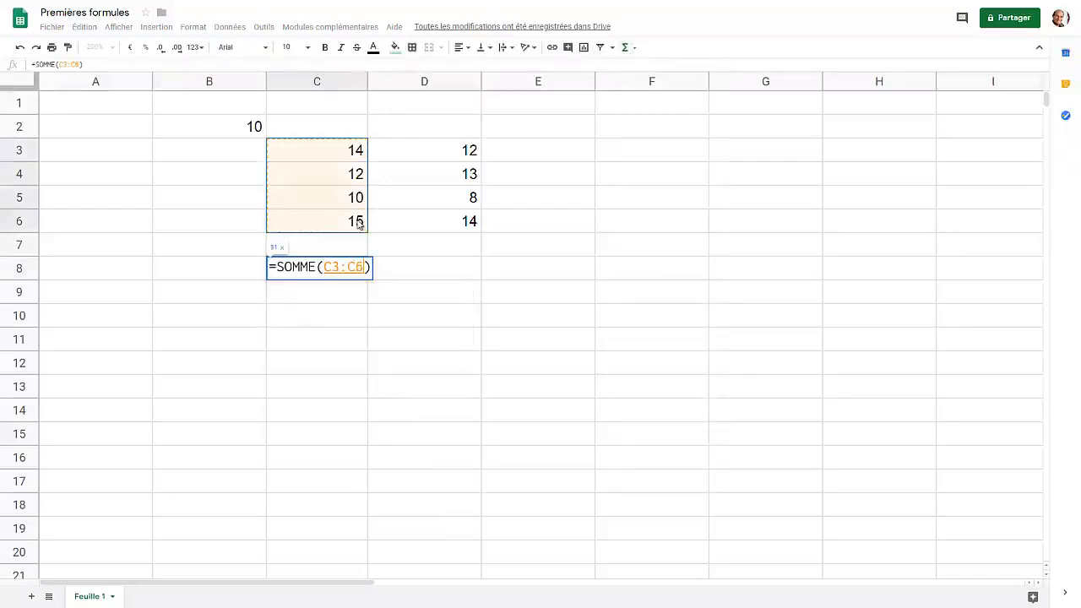
key("Return")
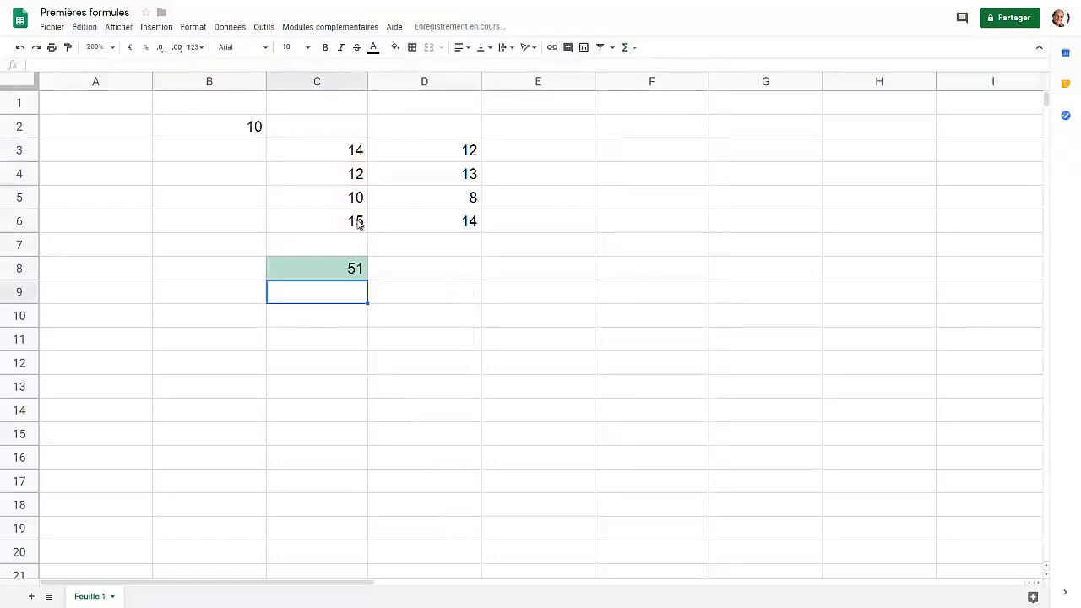
Fill the sum formula from C8 across into D8 and check the copied formula's references
left_click(347, 271)
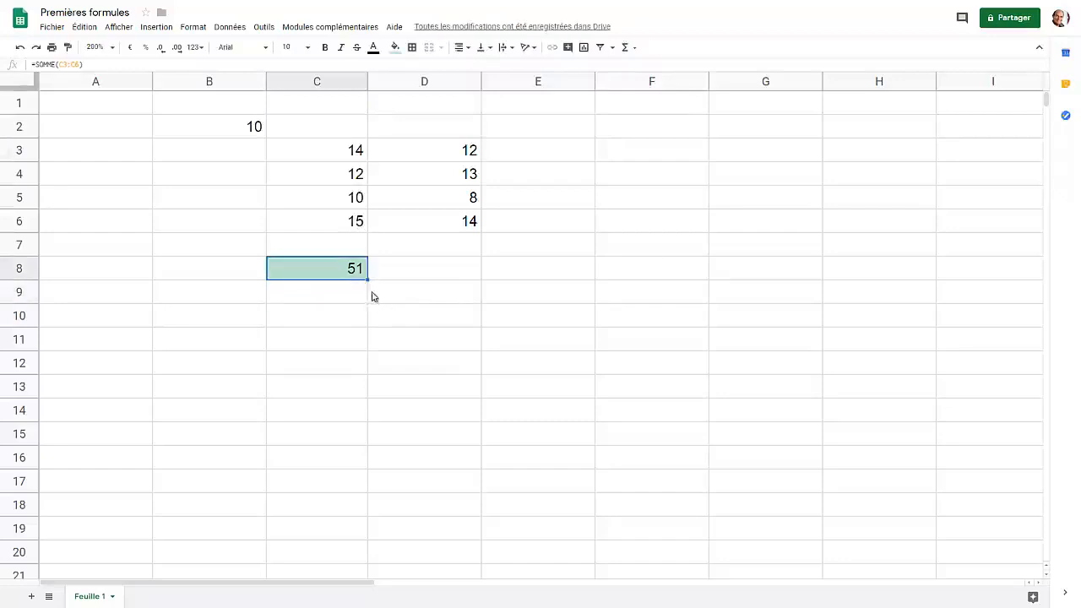
left_click_drag(366, 282, 440, 278)
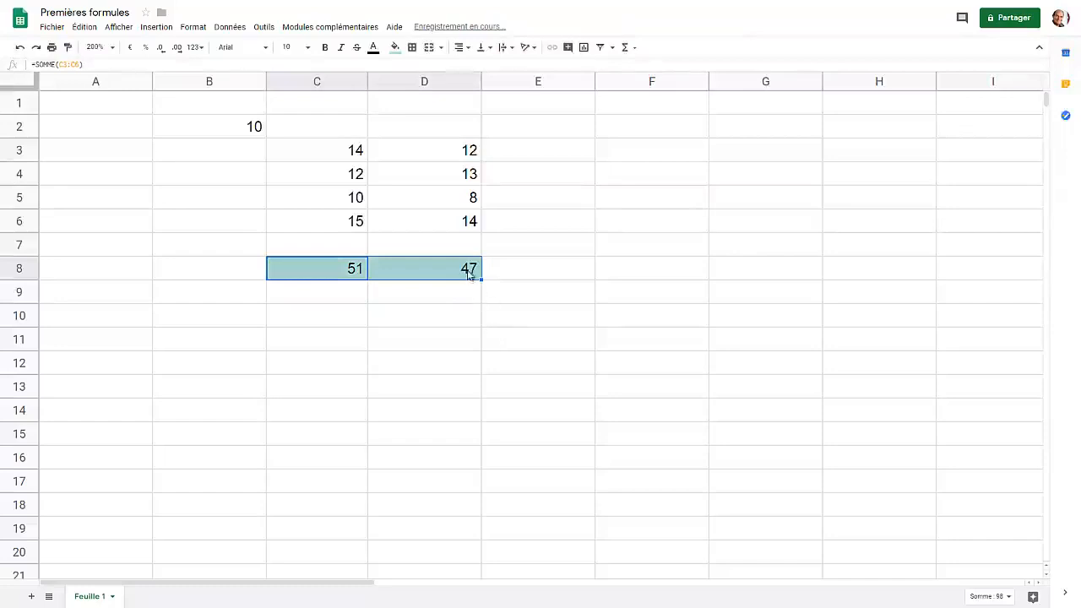
left_click(466, 272)
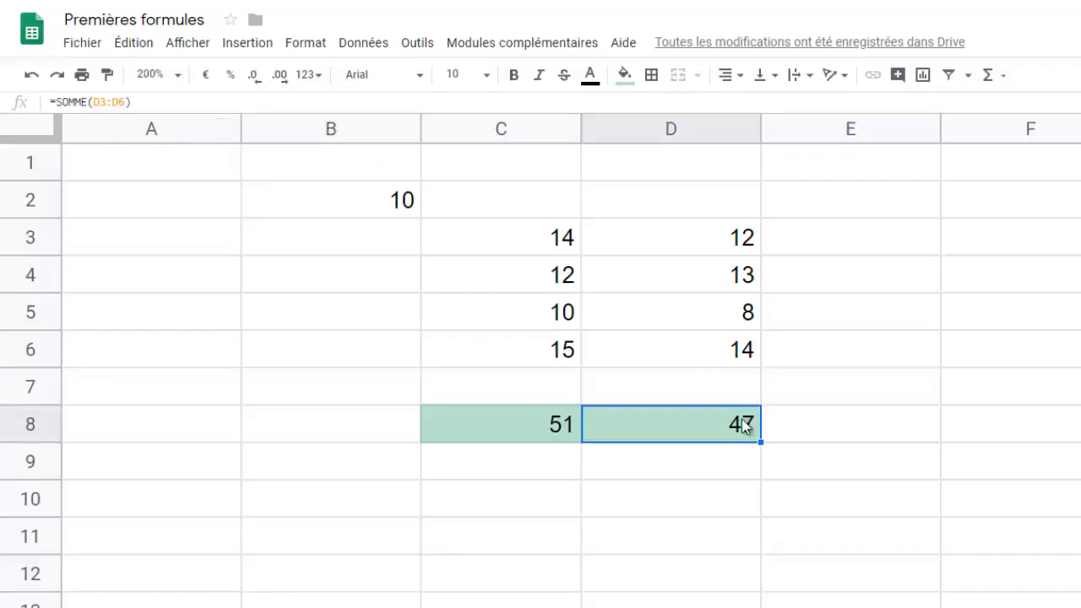
Enter a second SOMME formula over C3:C6 in cell C9
left_click(521, 472)
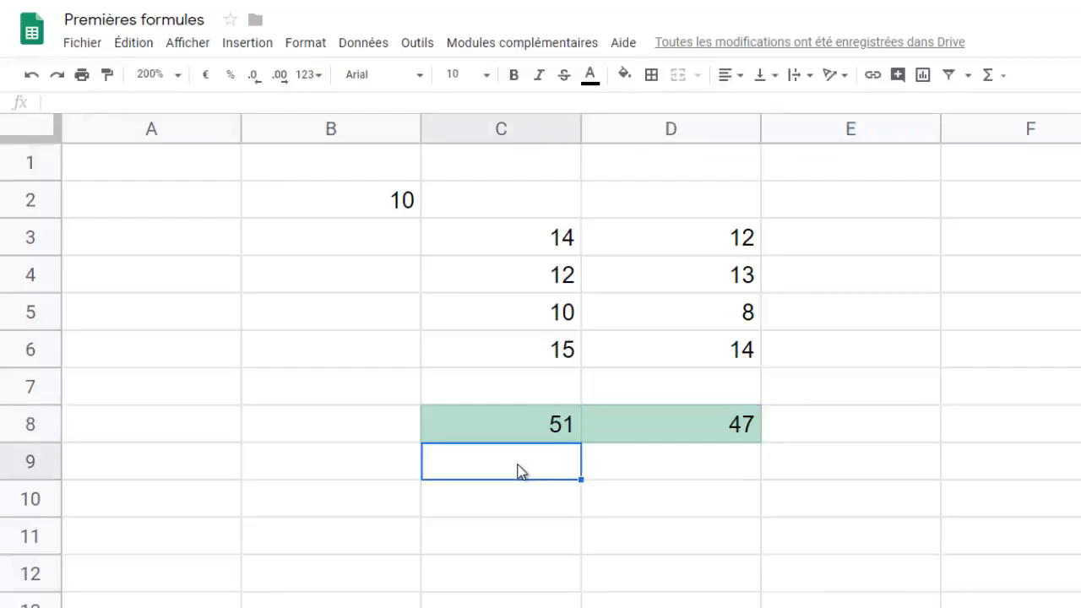
type("=")
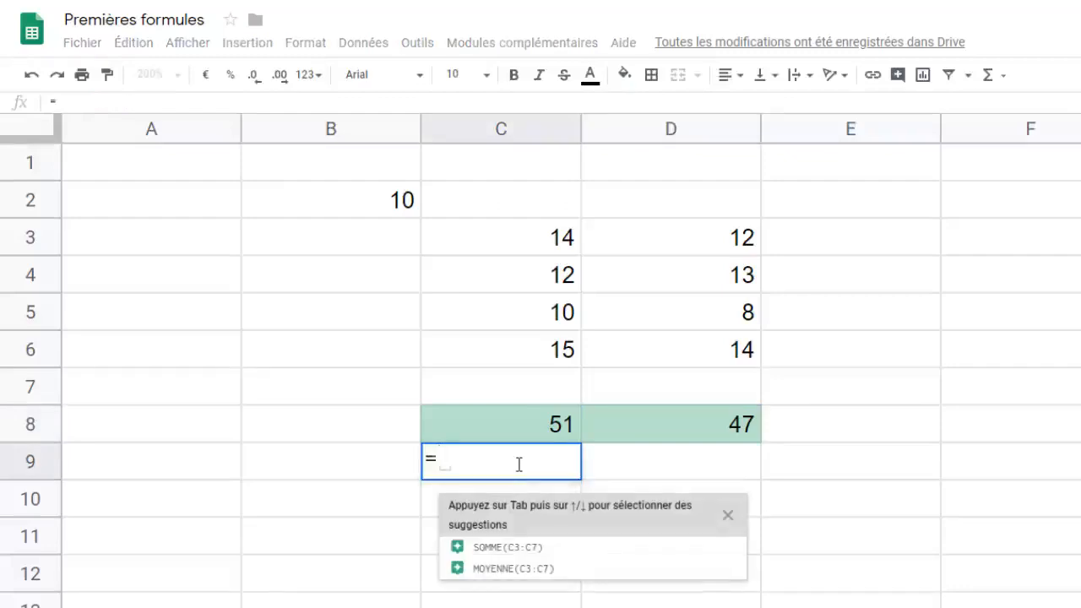
left_click(1002, 76)
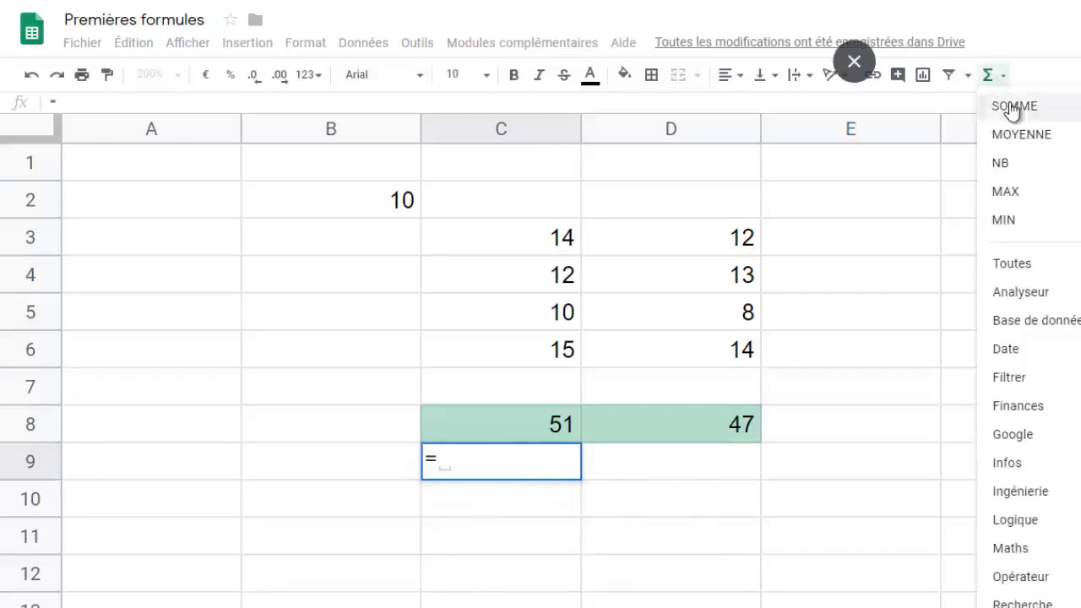
left_click(1013, 107)
left_click_drag(560, 236, 571, 350)
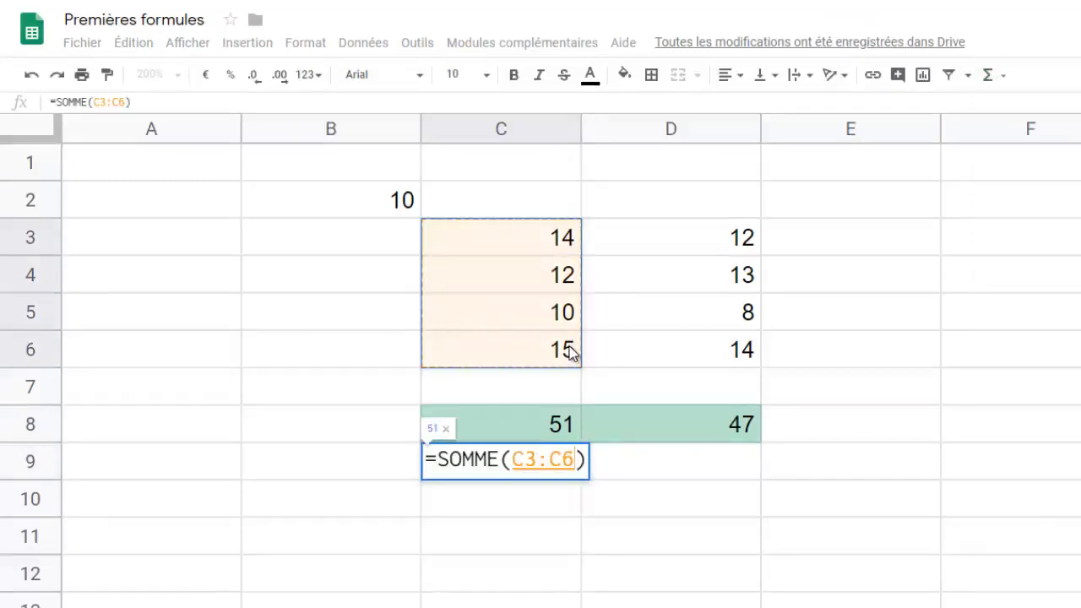
key("Return")
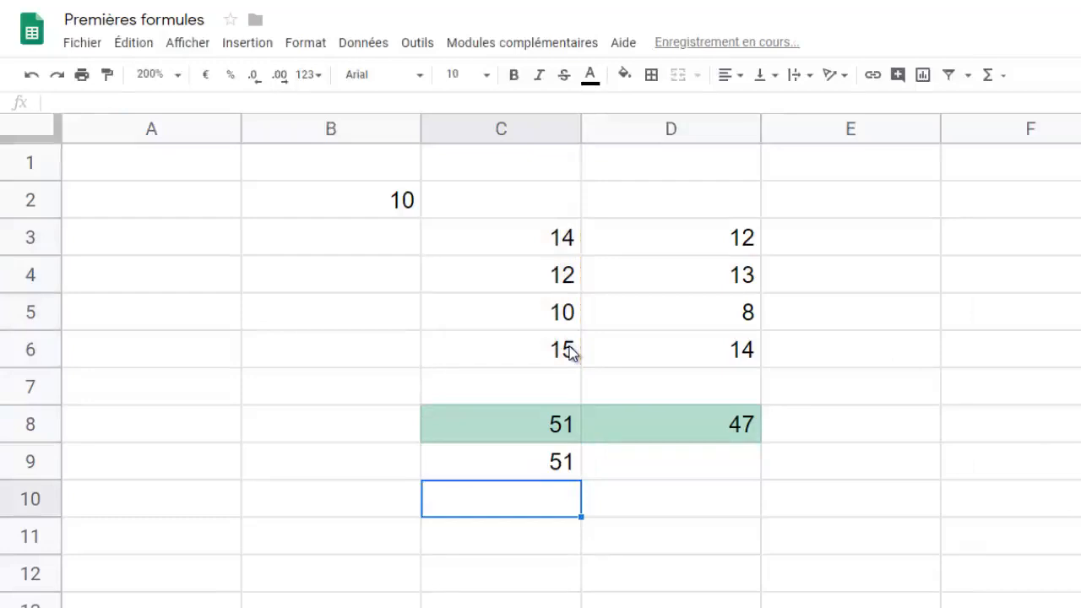
Extend the formula in C9 to multiply the sum by B2, giving =SOMME(C3:C6)*B2
left_click(536, 470)
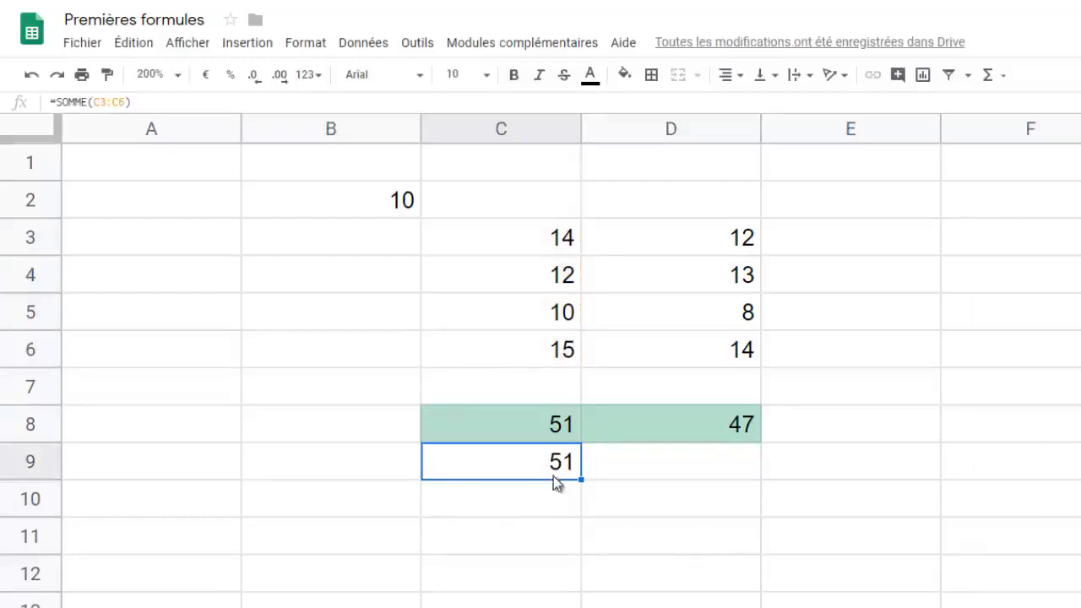
left_click(140, 103)
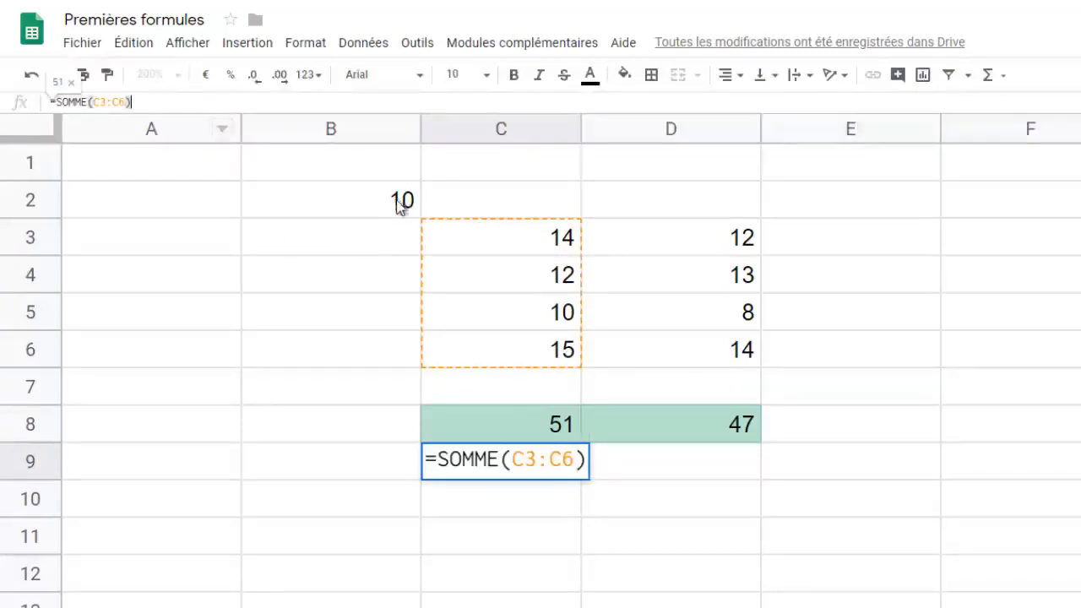
type("*")
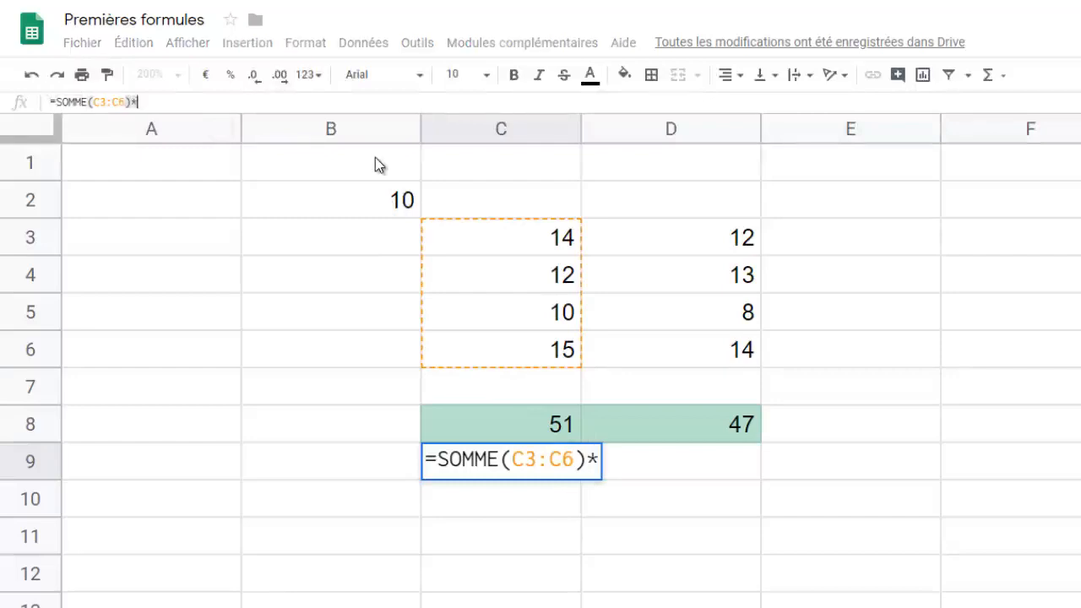
left_click(381, 199)
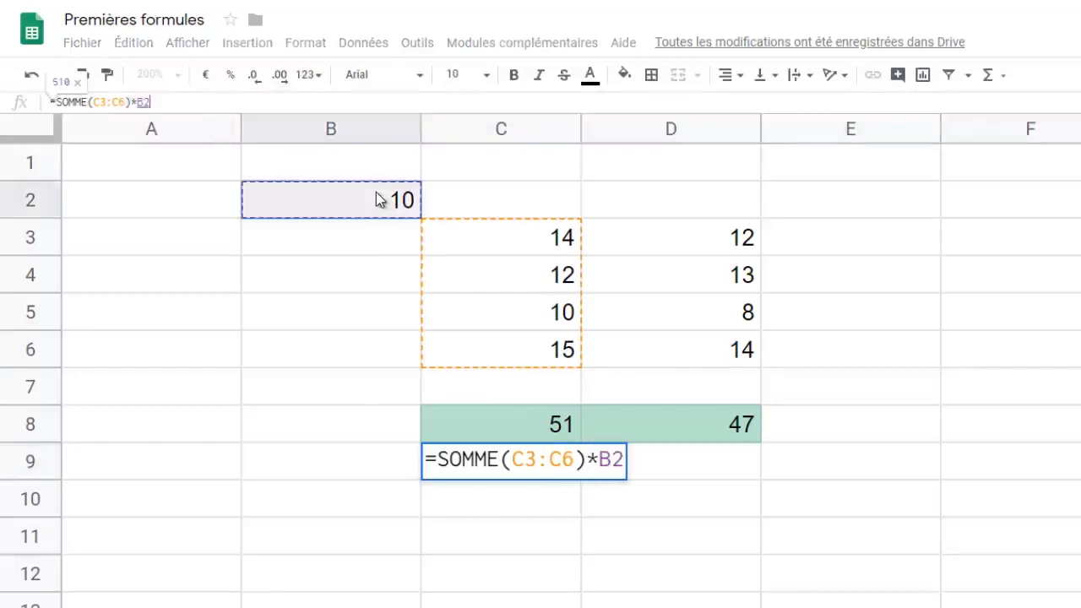
key("Return")
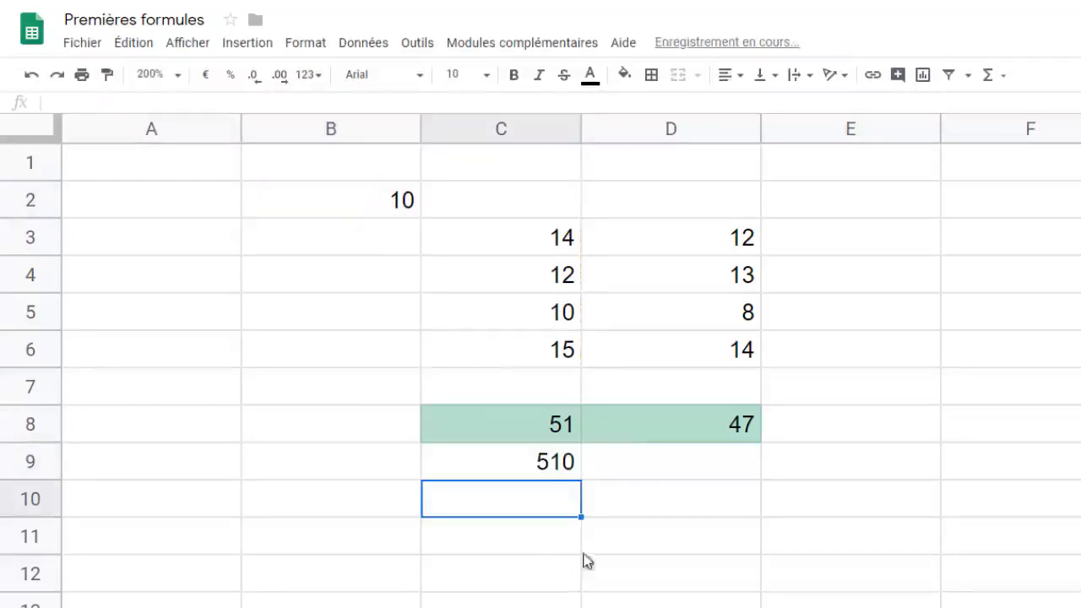
Try filling the C9 formula across into D9, inspect the copied references and clear D9 again
left_click(554, 471)
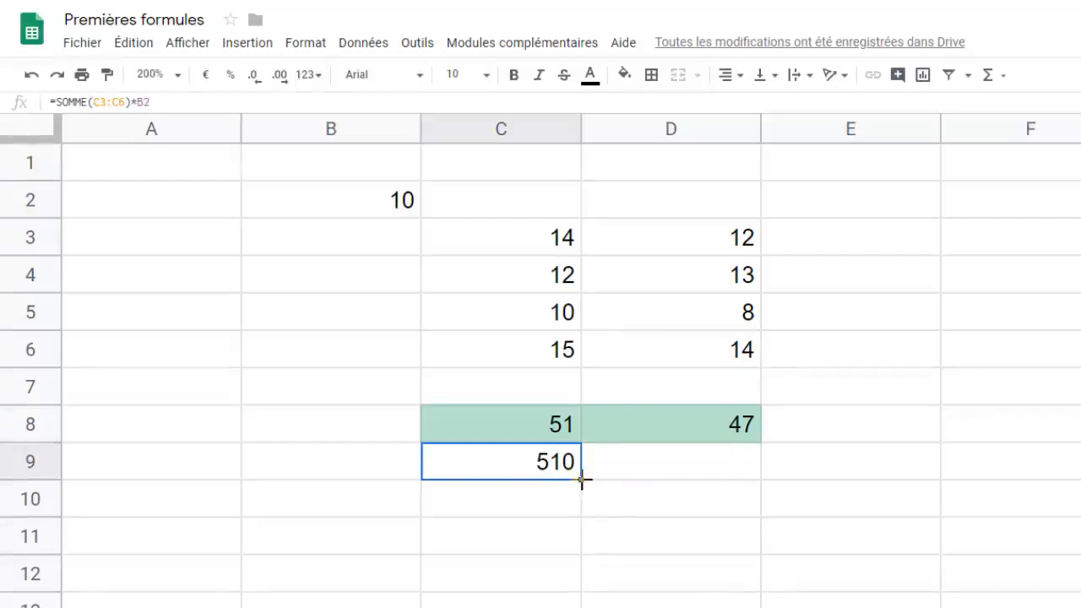
left_click_drag(581, 478, 738, 477)
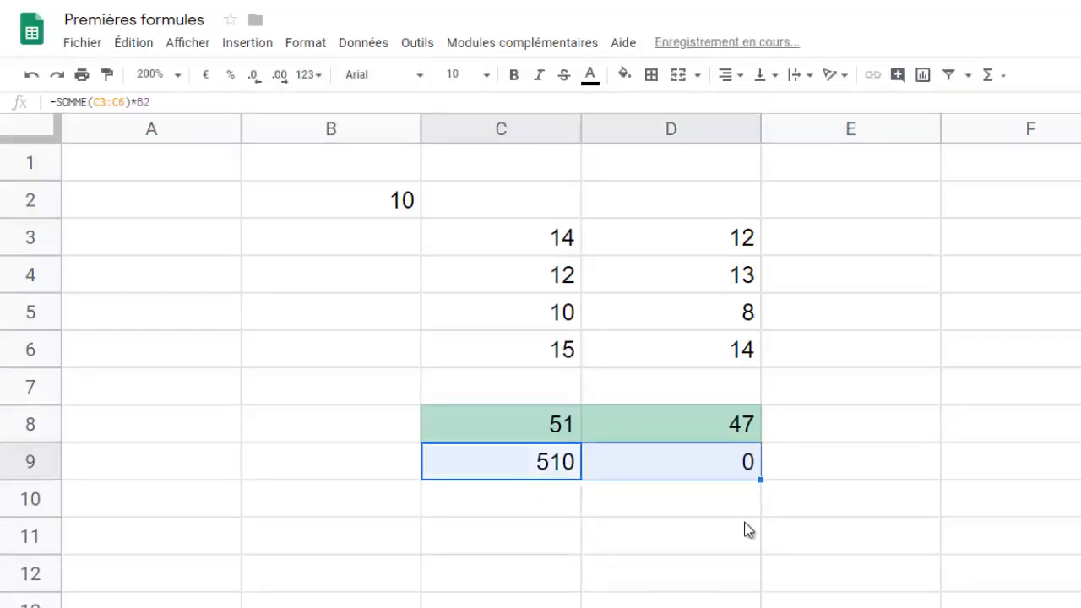
left_click(746, 528)
left_click(737, 461)
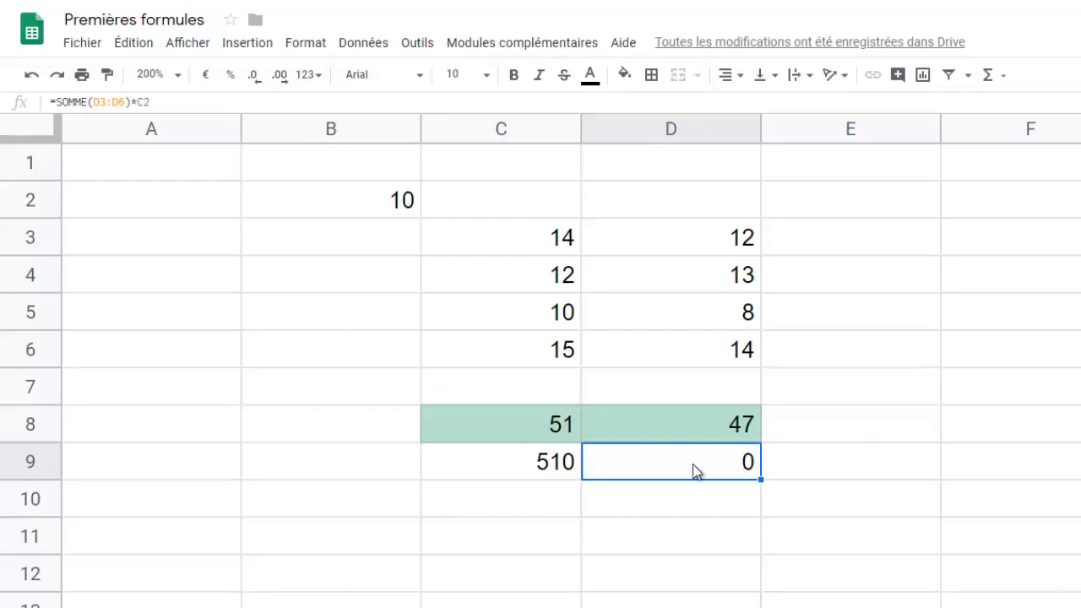
key("Delete")
Make the B2 reference in C9 absolute so the formula reads =SOMME(C3:C6)*$B$2
left_click(519, 463)
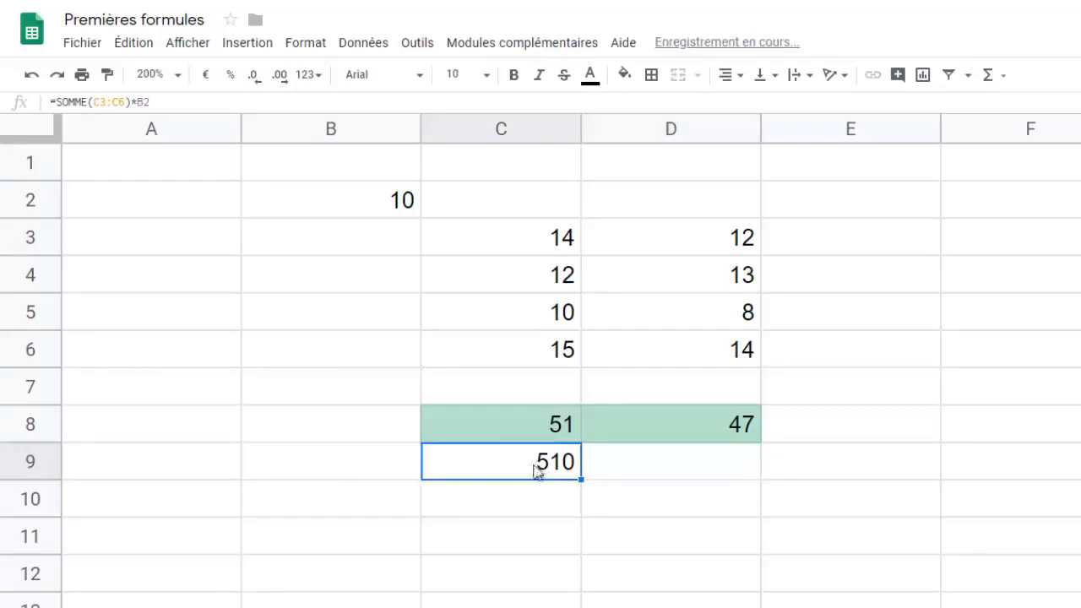
left_click(128, 101)
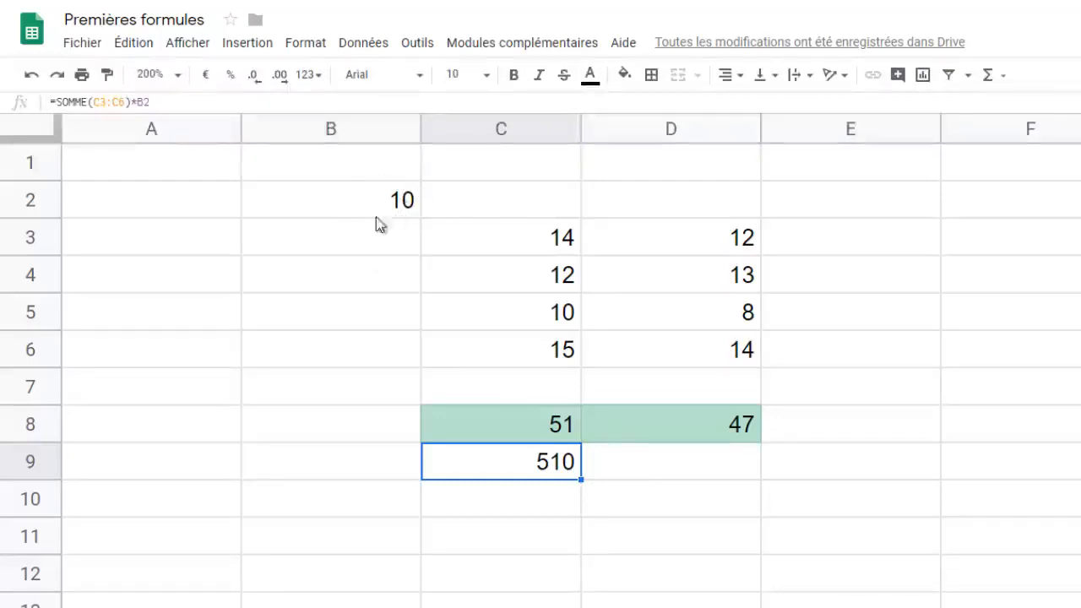
left_click(135, 99)
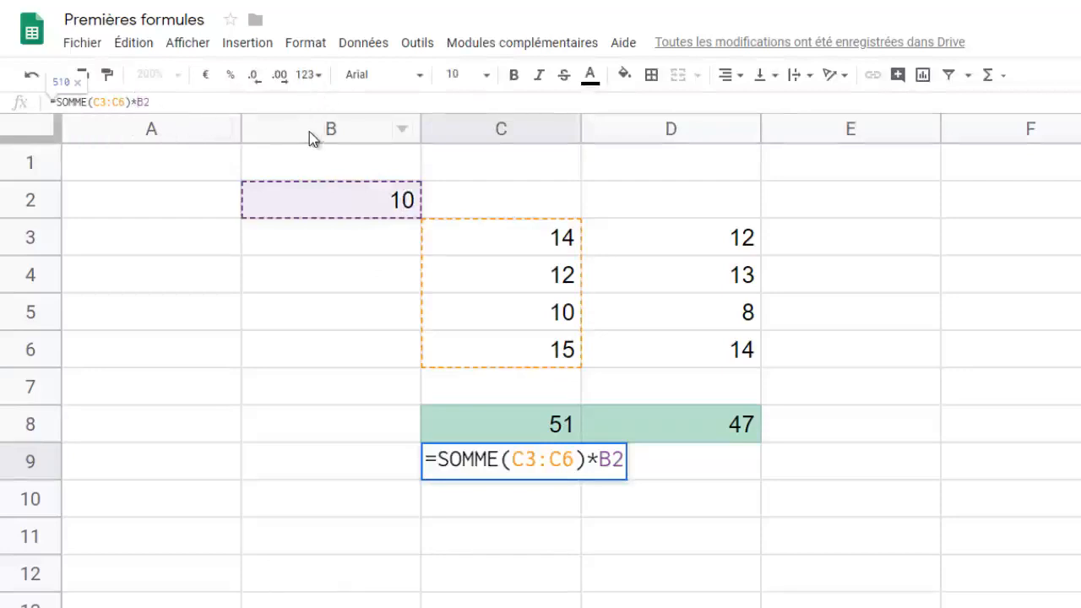
type("$")
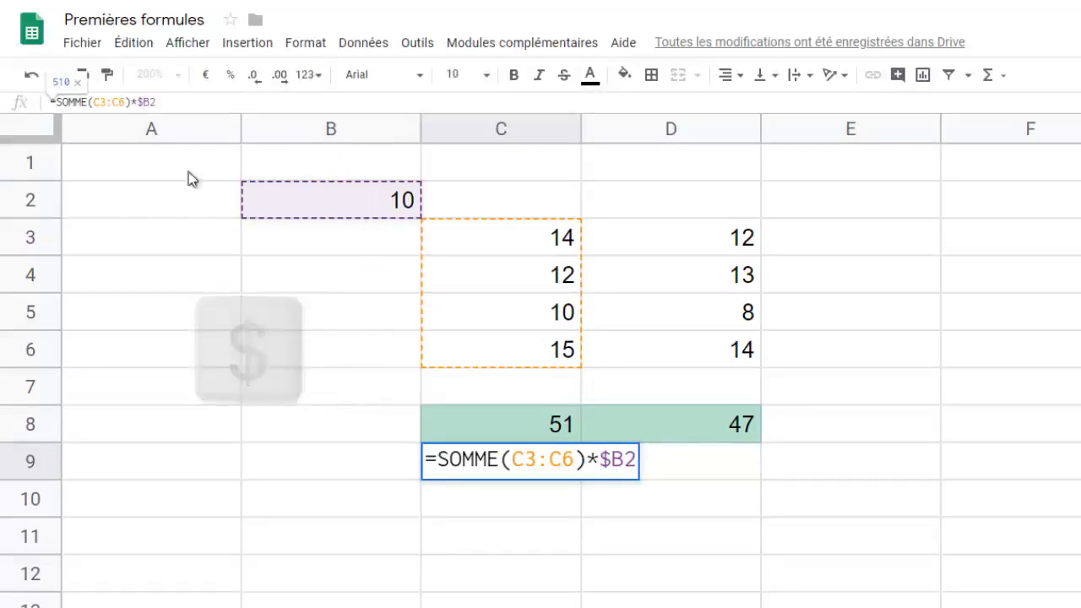
left_click(150, 101)
type("$")
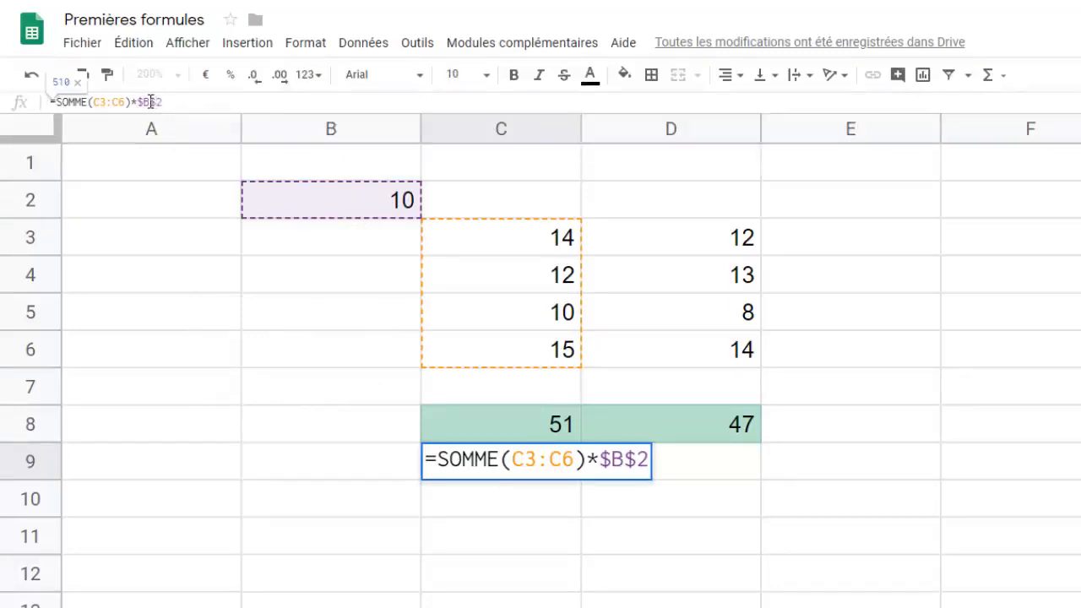
key("Return")
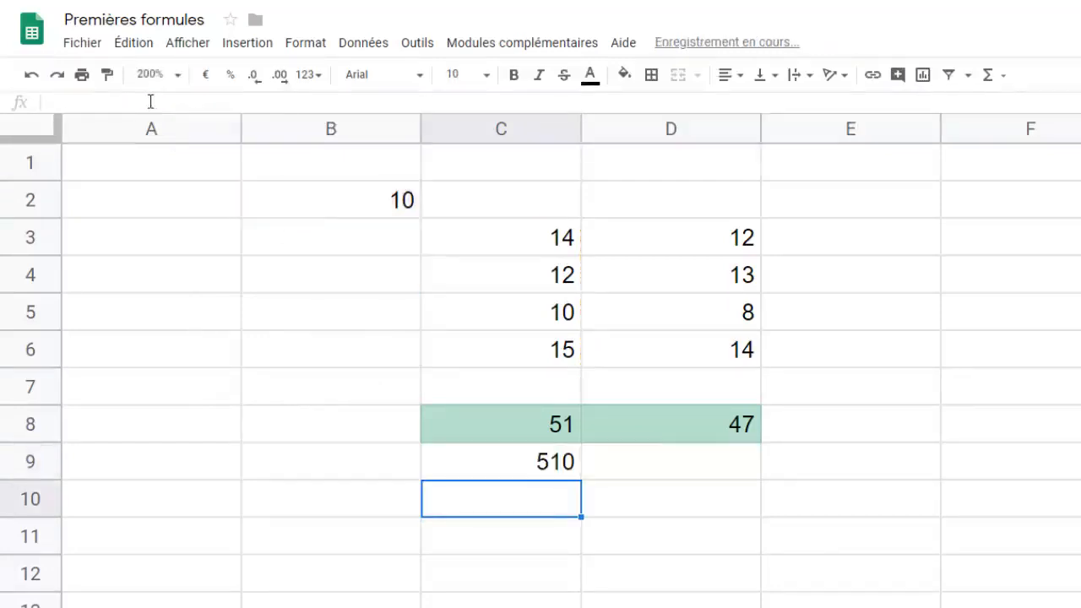
Fill the C9 formula with the absolute $B$2 reference across into D9, undoing any misplaced fill, and check the copied formula
left_click(359, 203)
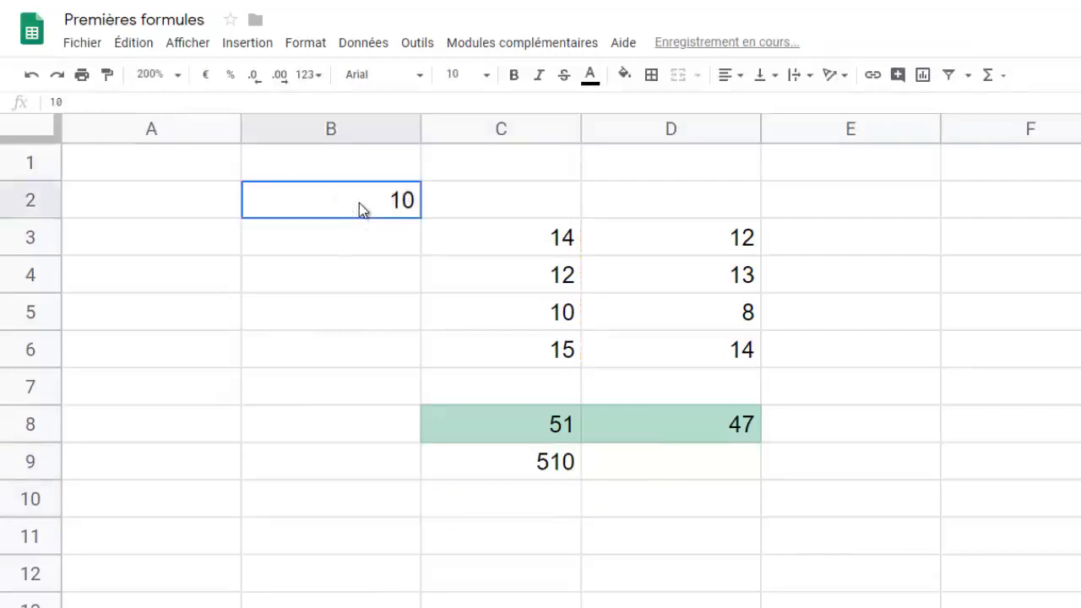
left_click(561, 473)
left_click(559, 429)
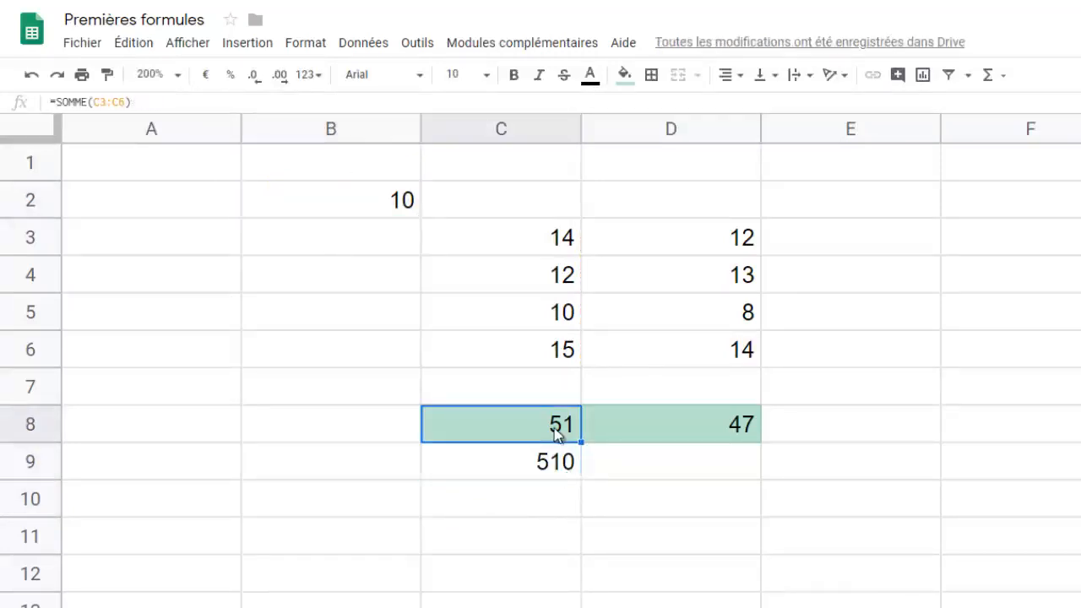
left_click(547, 464)
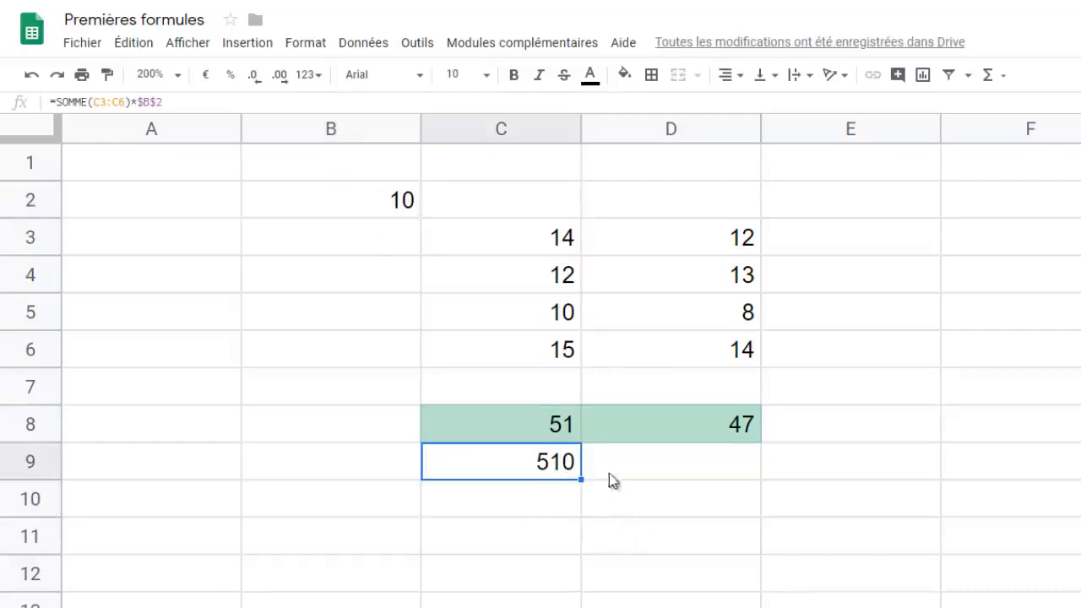
left_click_drag(580, 481, 735, 498)
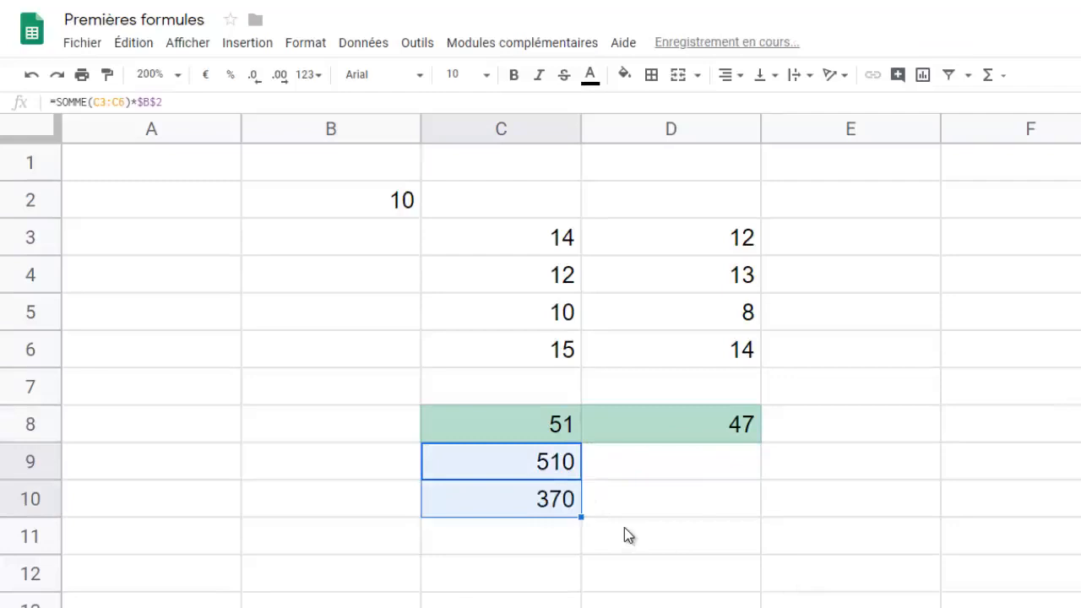
key("ctrl+z")
left_click_drag(581, 480, 690, 478)
left_click(709, 473)
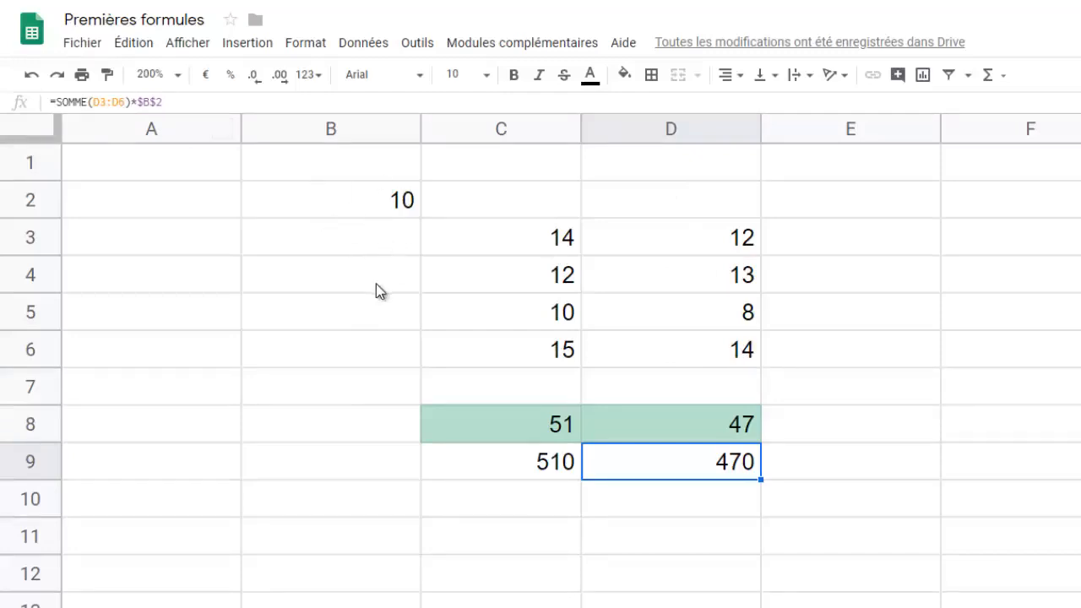
Set the multiplier in cell B2 to 20
left_click(363, 205)
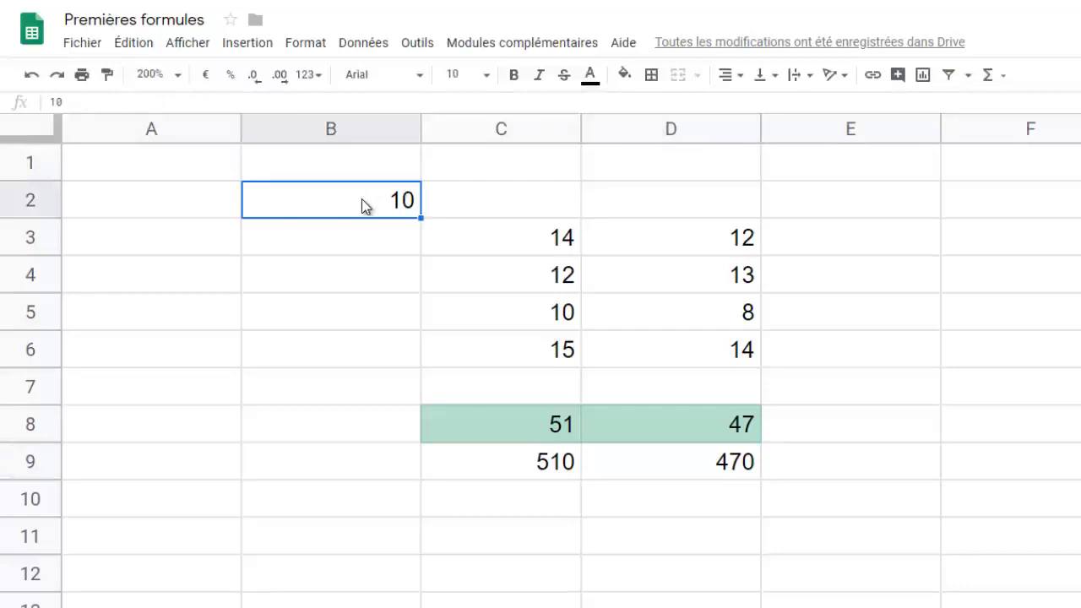
type("20")
key("Return")
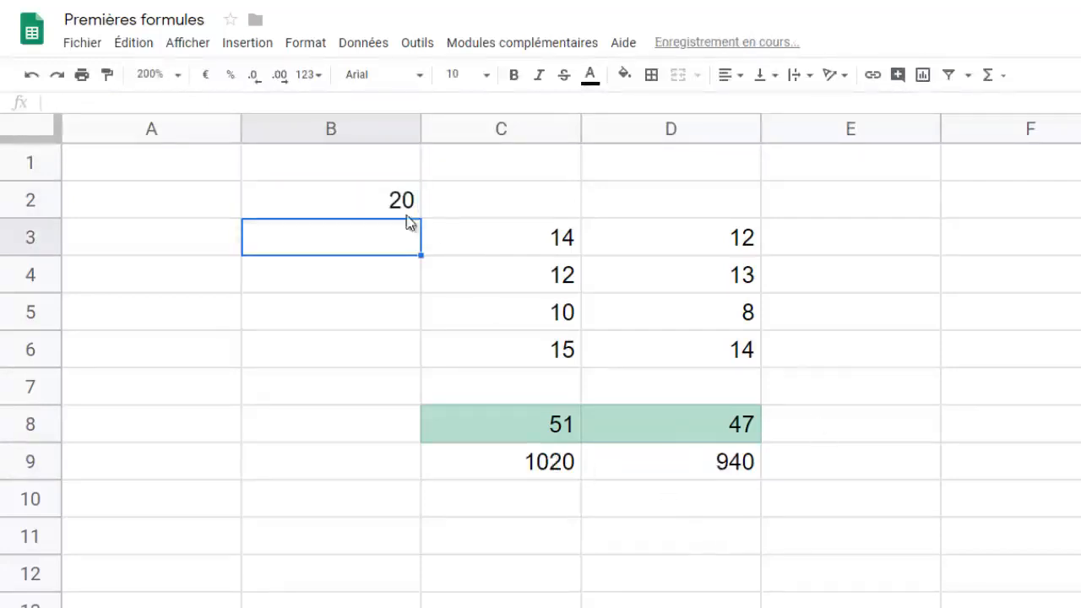
Change the multiplier in cell B2 to 0,5
left_click(388, 208)
type("0,5")
key("Return")
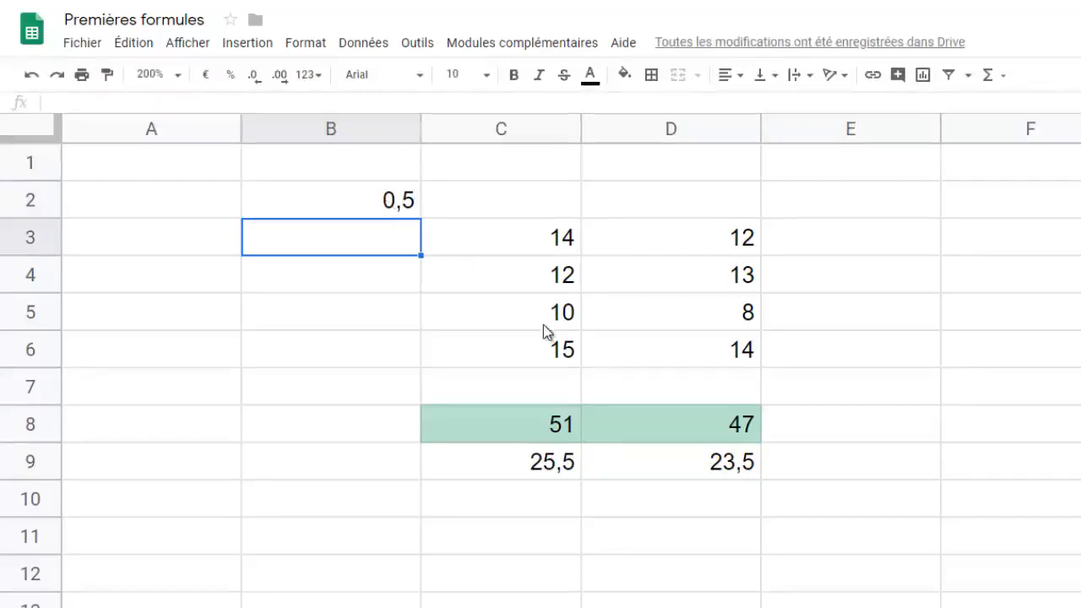
Change the value in cell C5 to 11 and check the dependent sum formulas in C8 and C9
left_click(562, 312)
type("11")
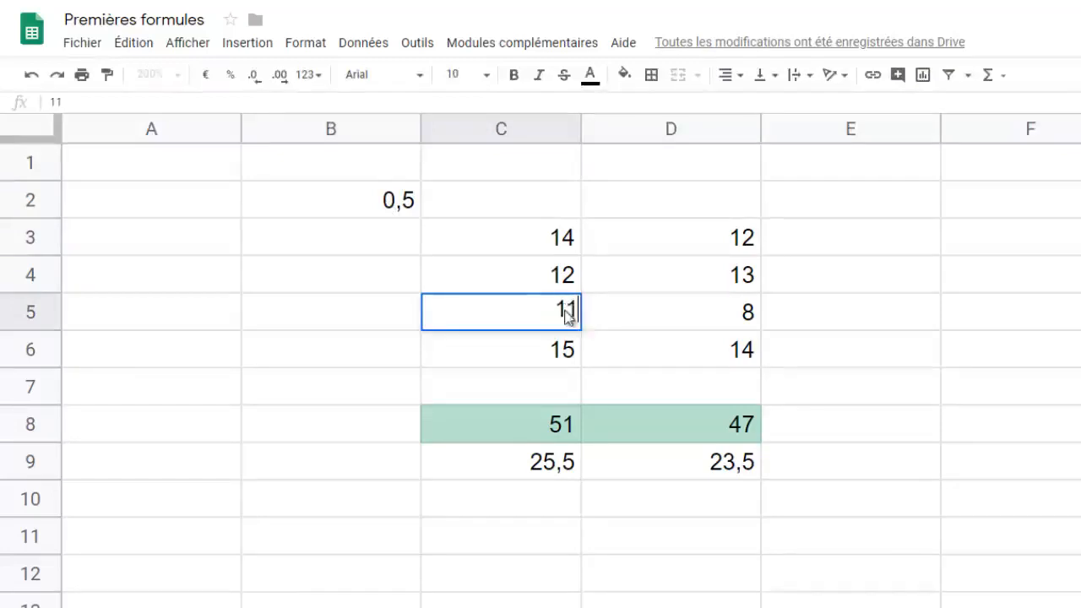
key("Return")
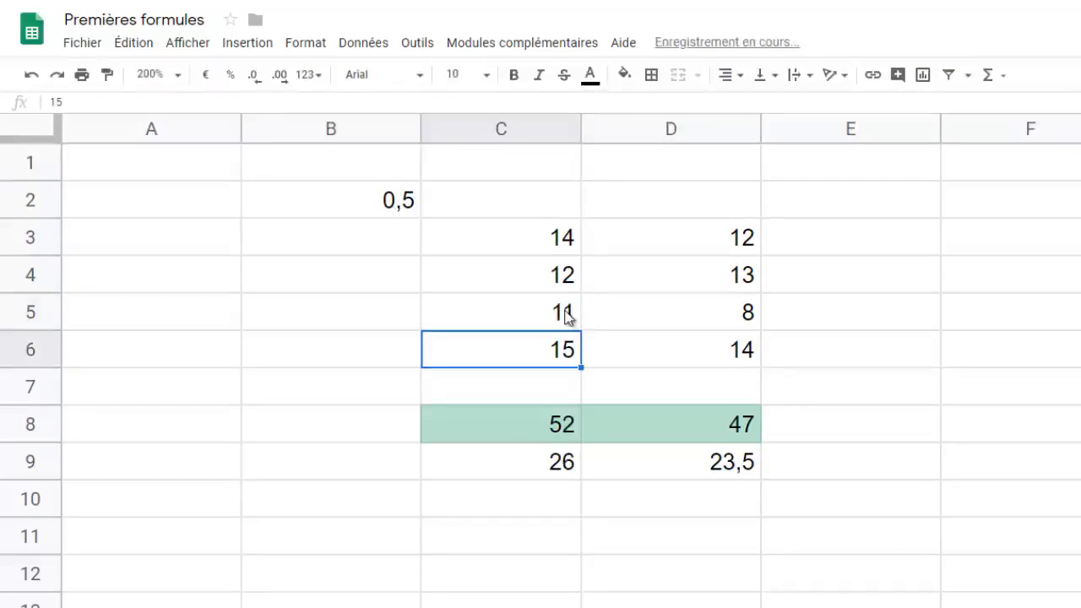
left_click(567, 464)
left_click(554, 352)
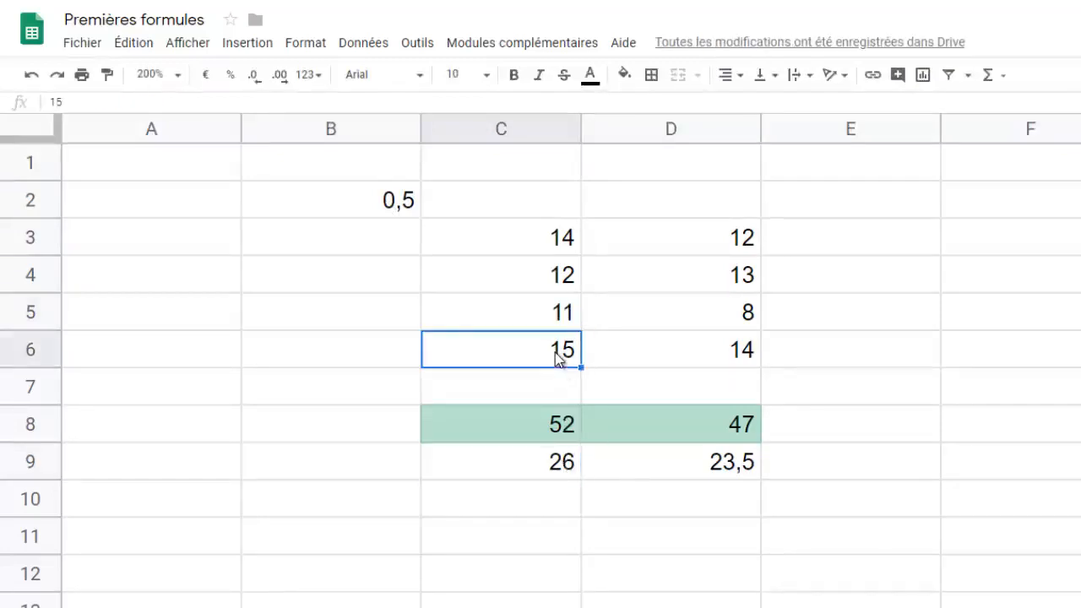
left_click(563, 322)
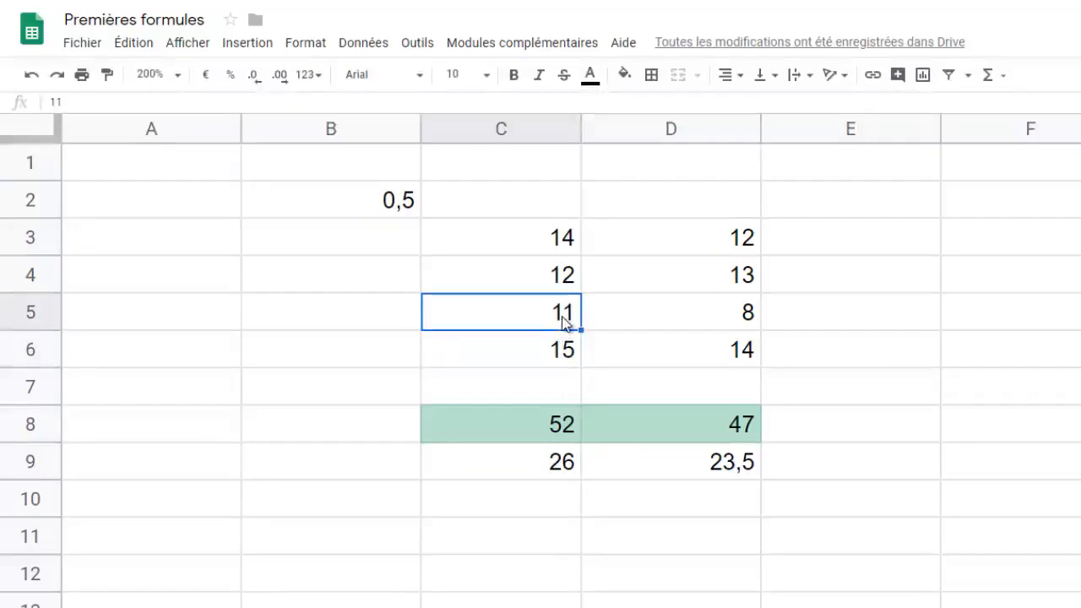
left_click(546, 432)
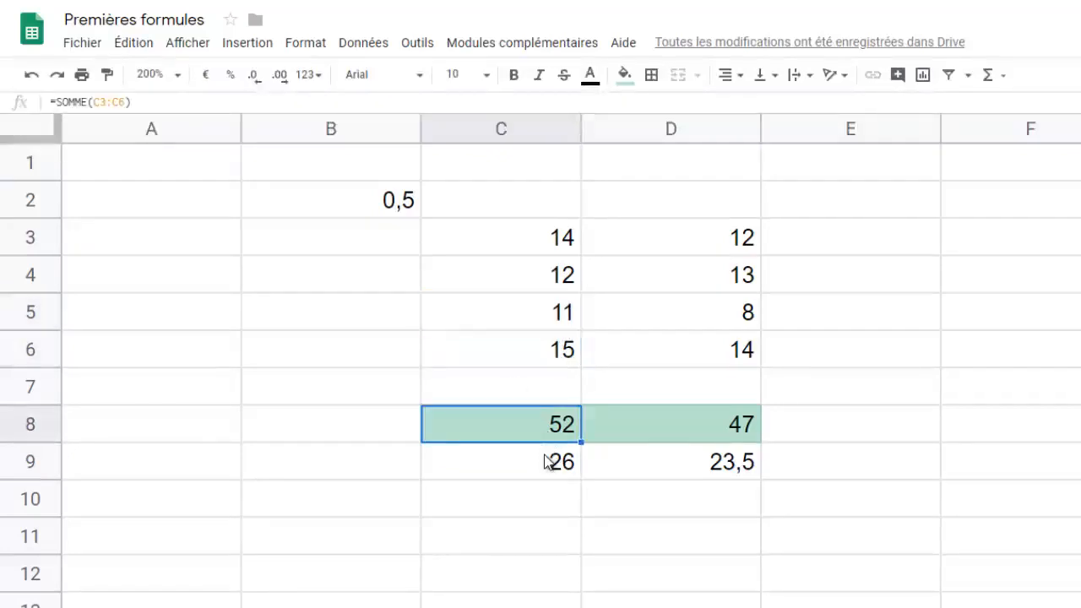
left_click(547, 461)
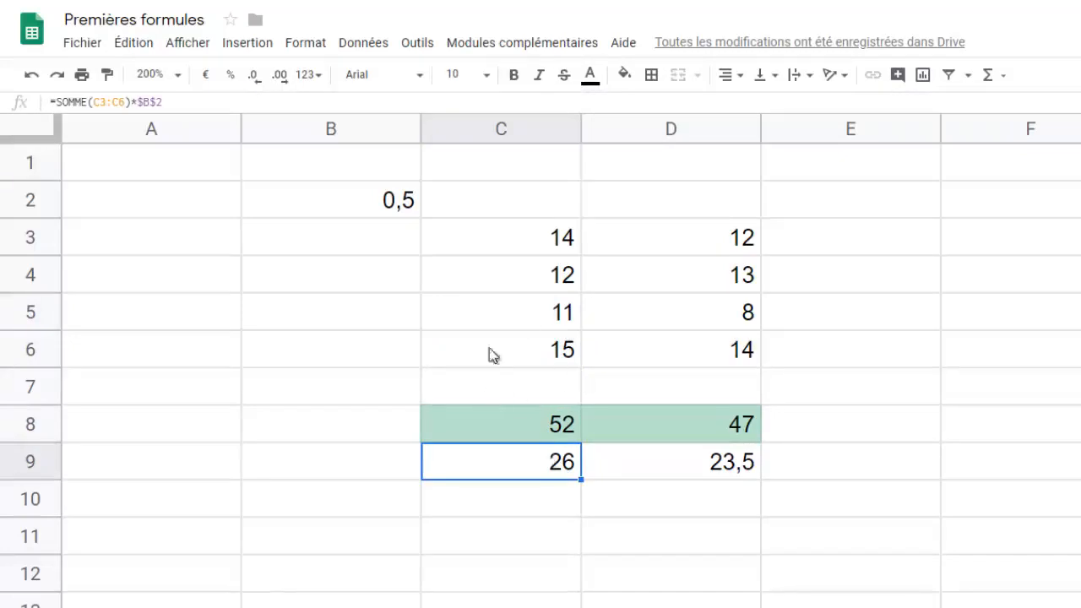
Set the multiplier in cell B2 to 10
left_click(385, 203)
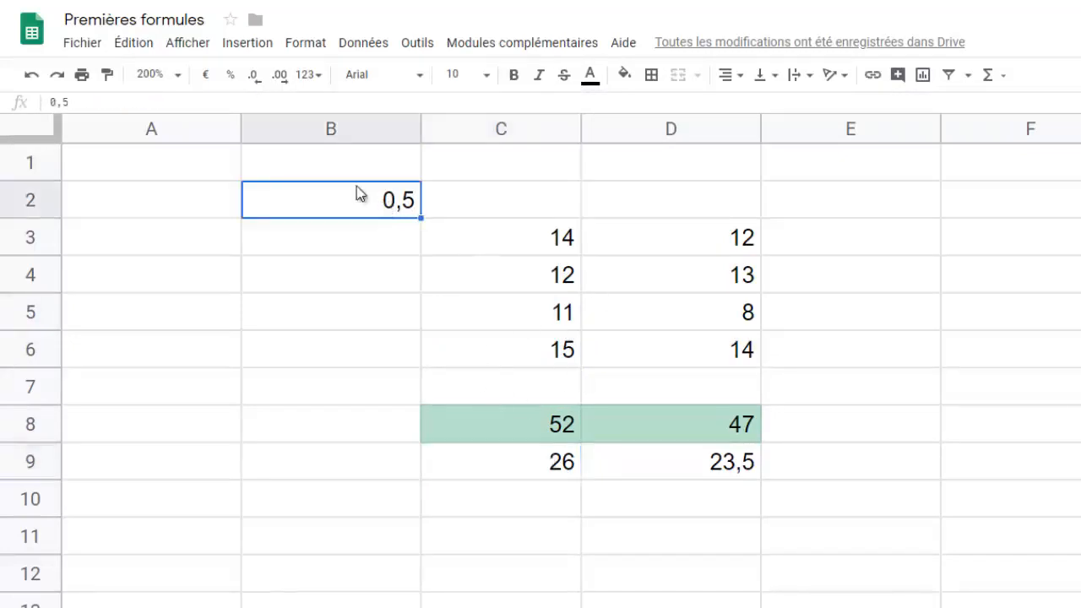
type("10")
key("Return")
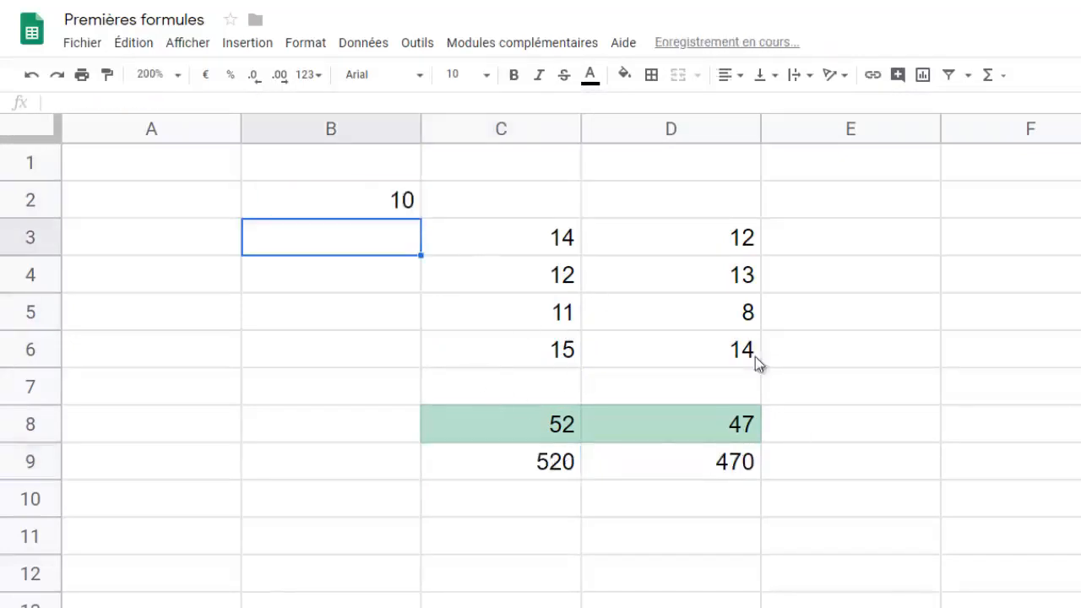
Change the value in cell D4 to 17
left_click(743, 277)
type("17")
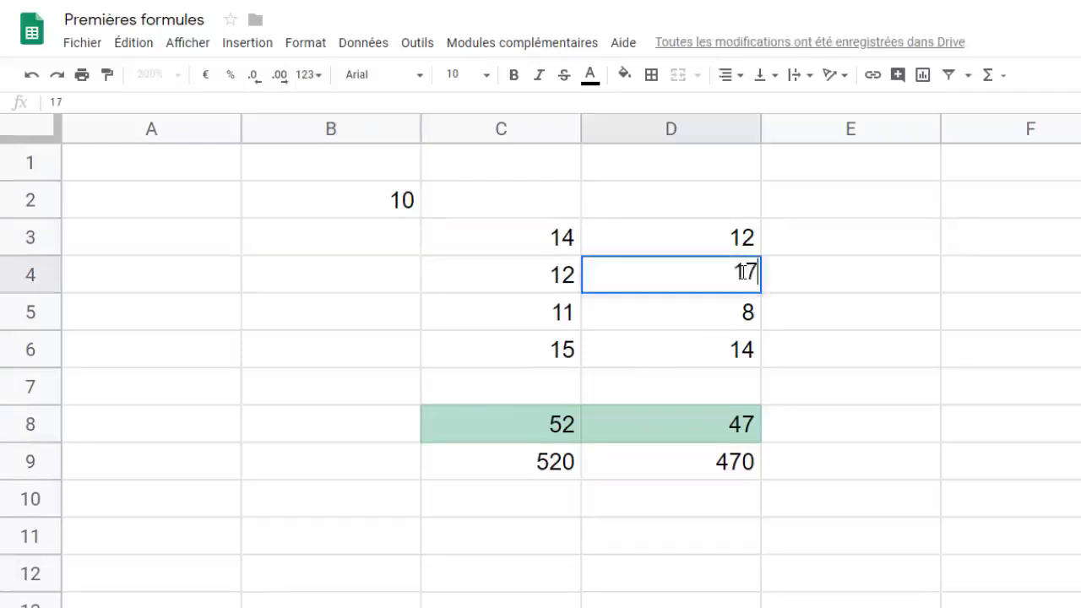
key("Return")
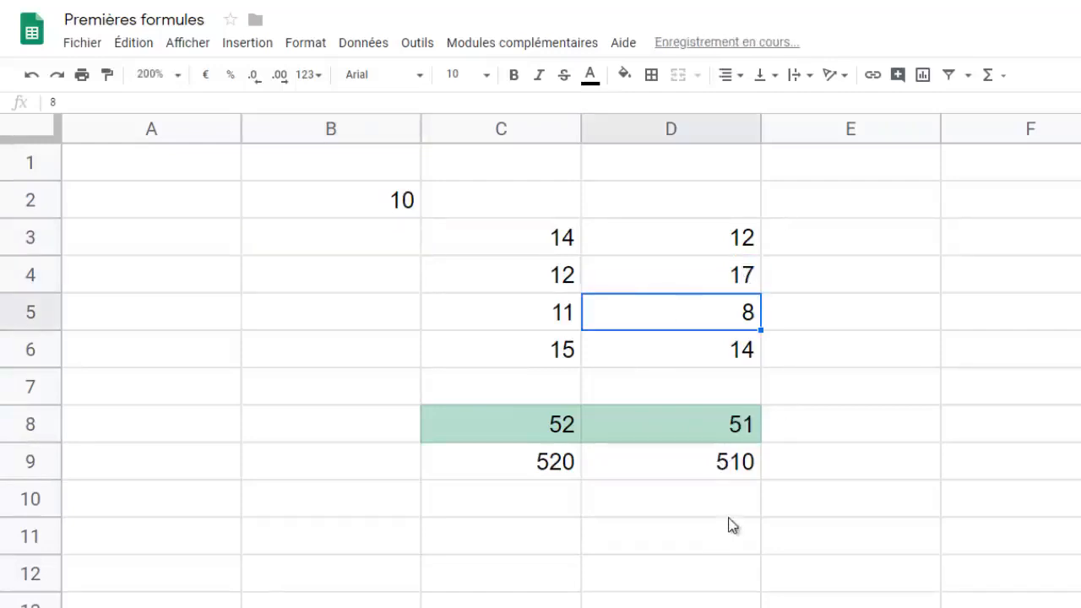